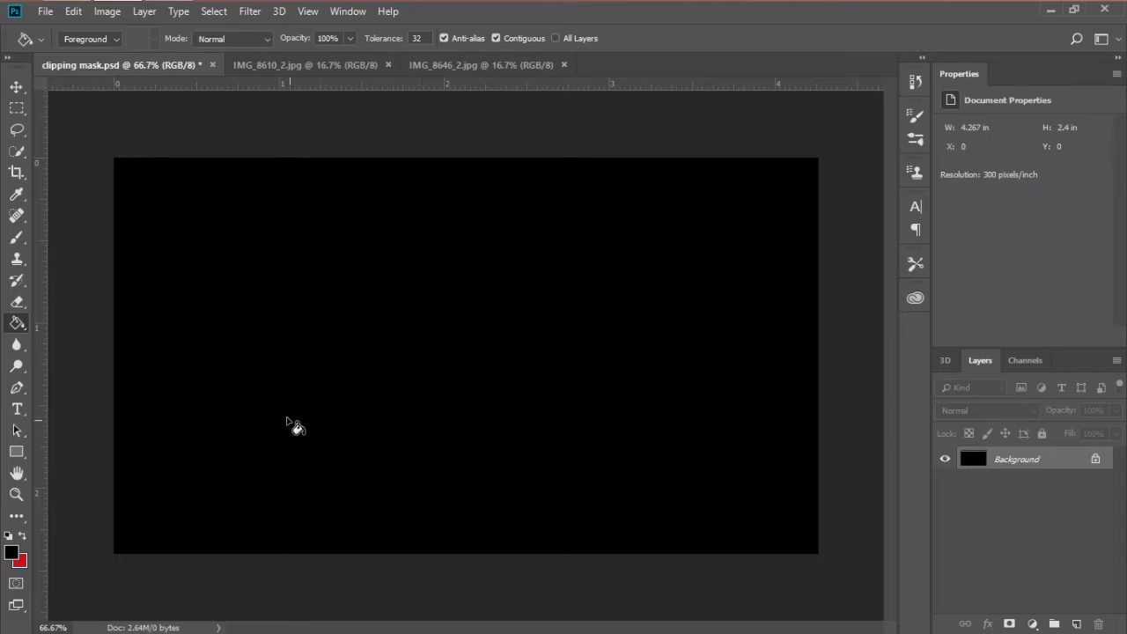
Add the text NATURE in the Edo SZ font on the black canvas.
click(17, 416)
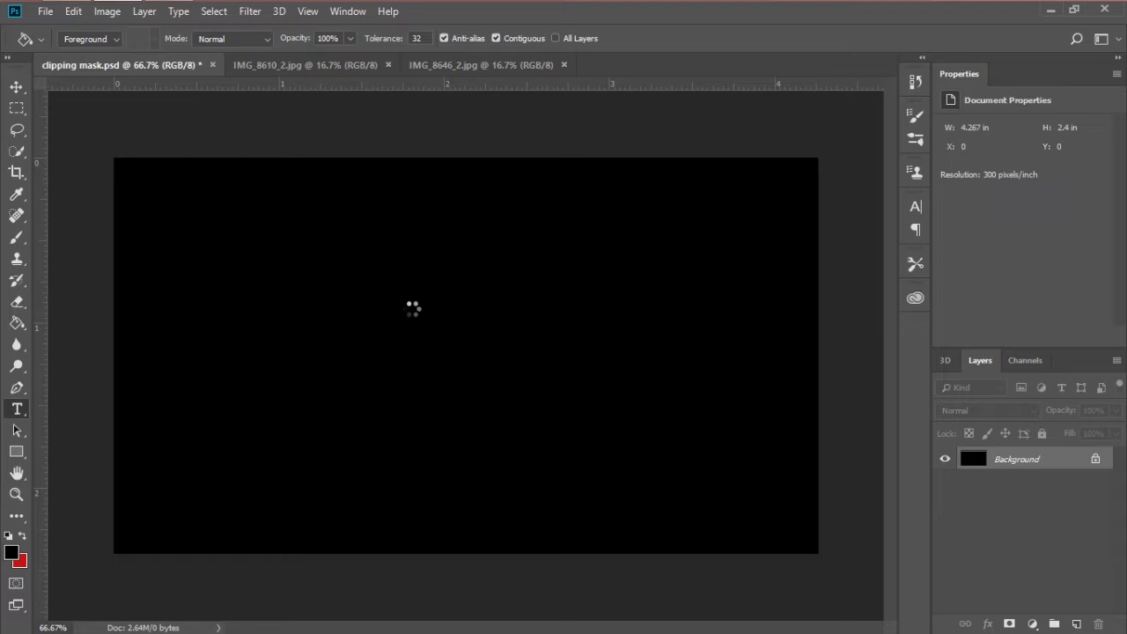
click(412, 306)
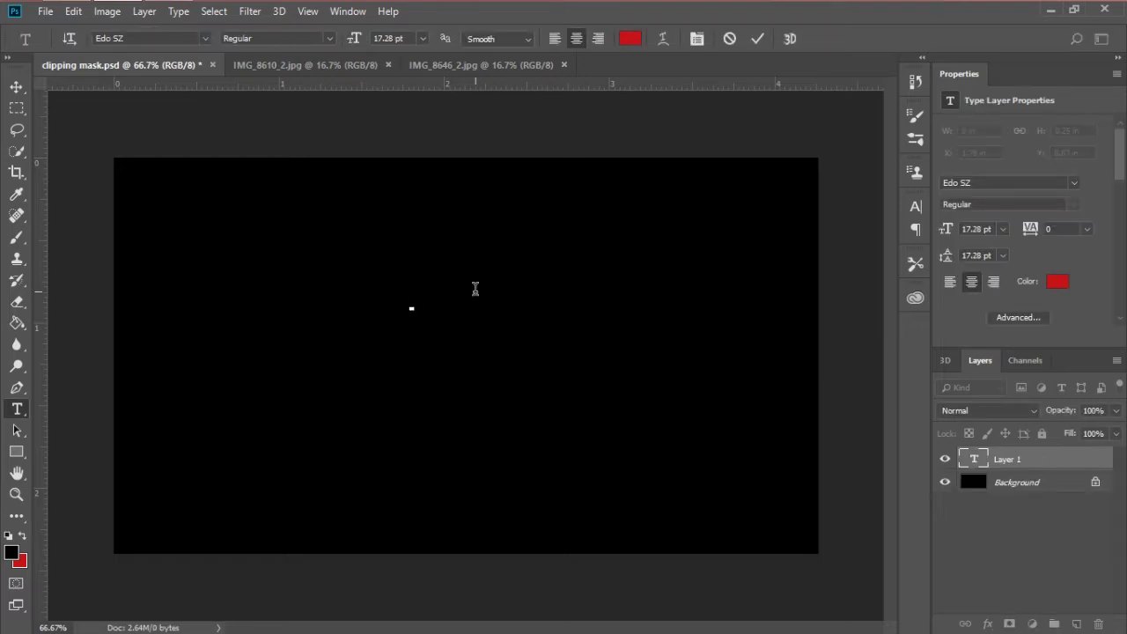
text(NATURE)
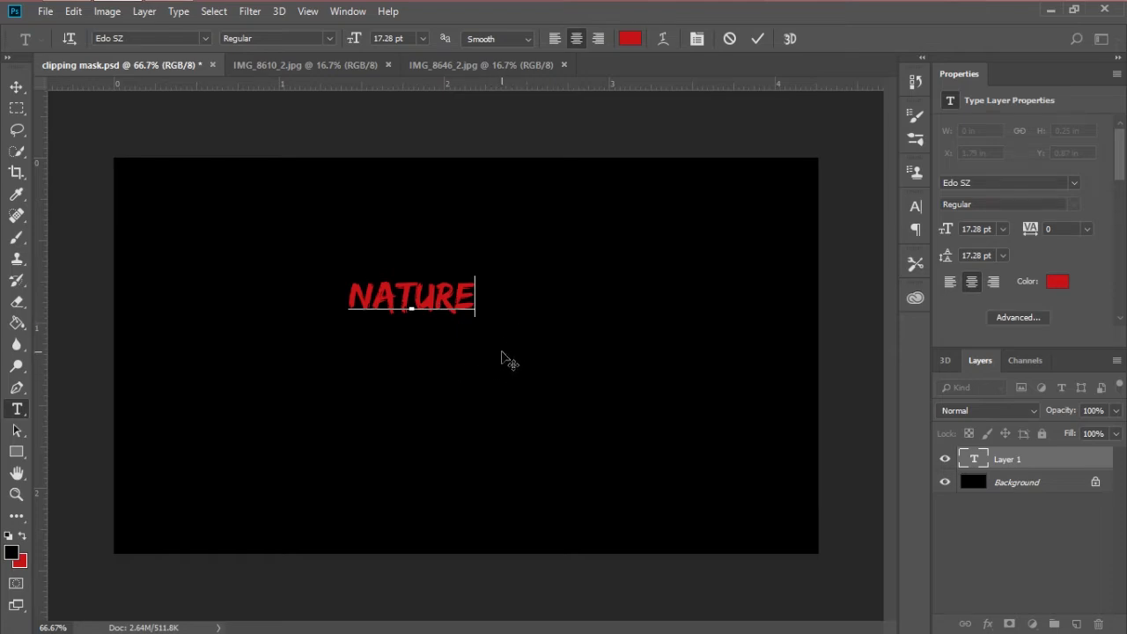
Recolour all of the NATURE text to white (ffffff) and commit the text edit.
key(ctrl+a)
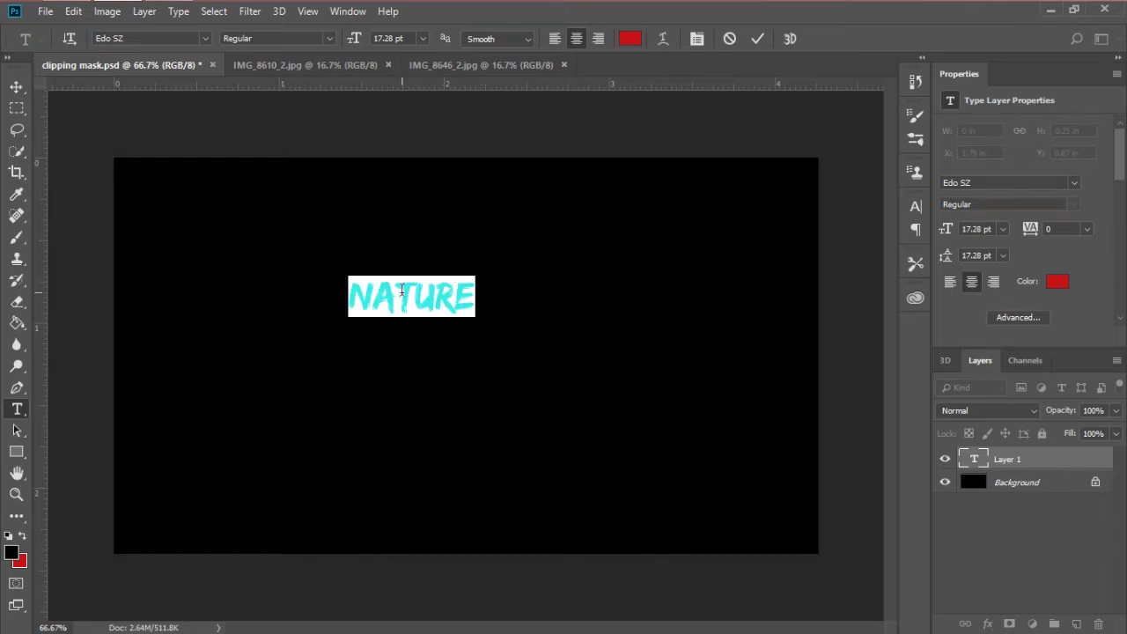
click(630, 38)
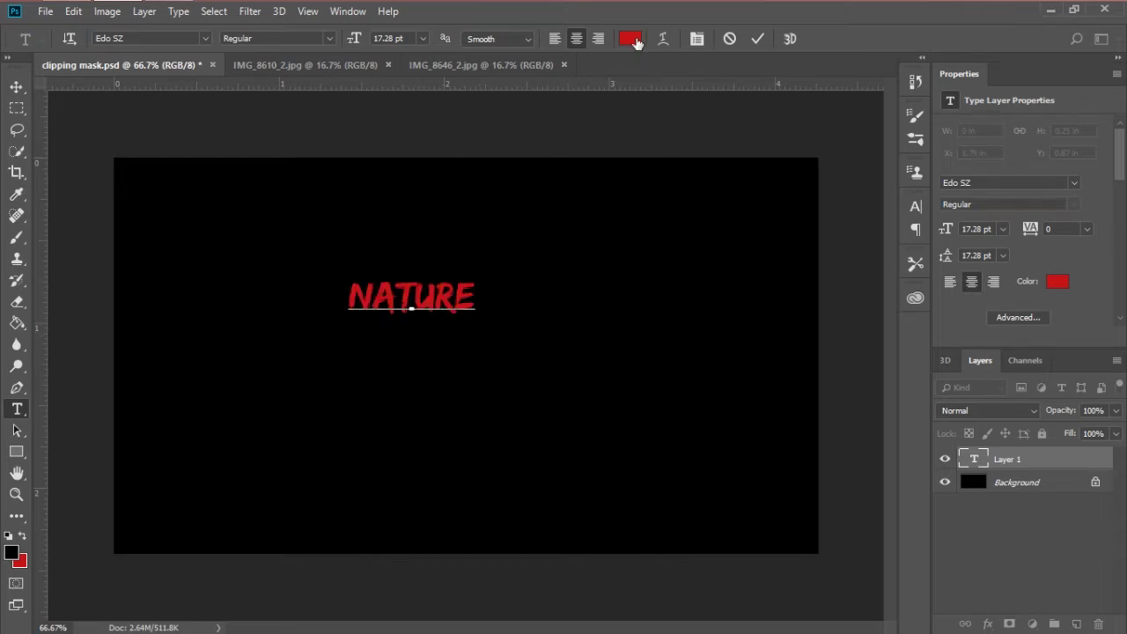
text(ffffff)
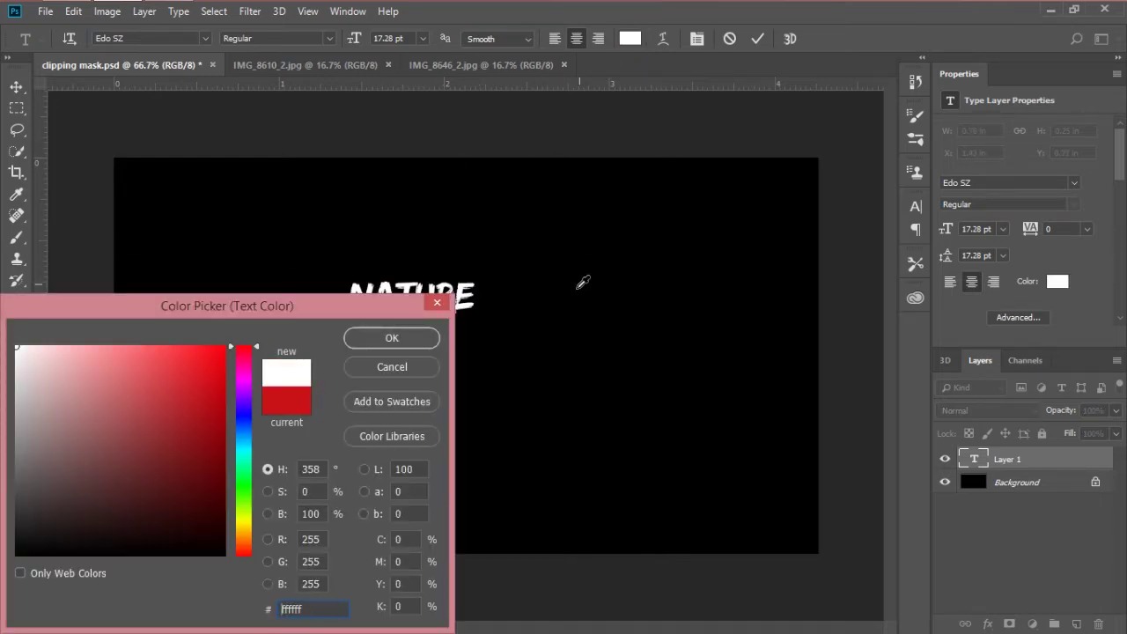
click(391, 338)
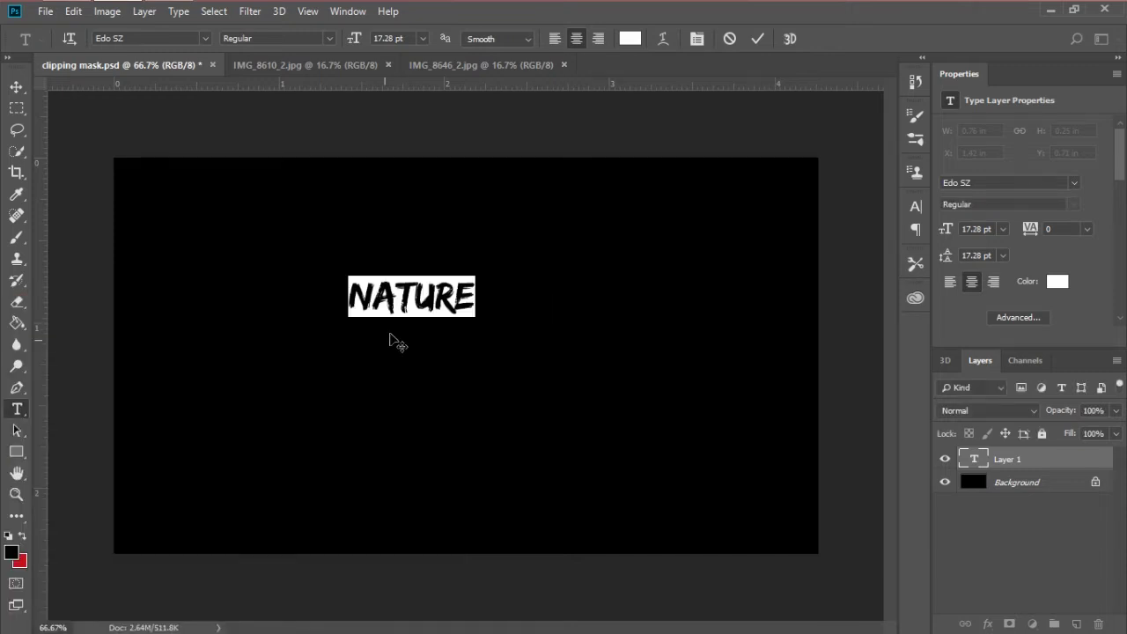
click(17, 86)
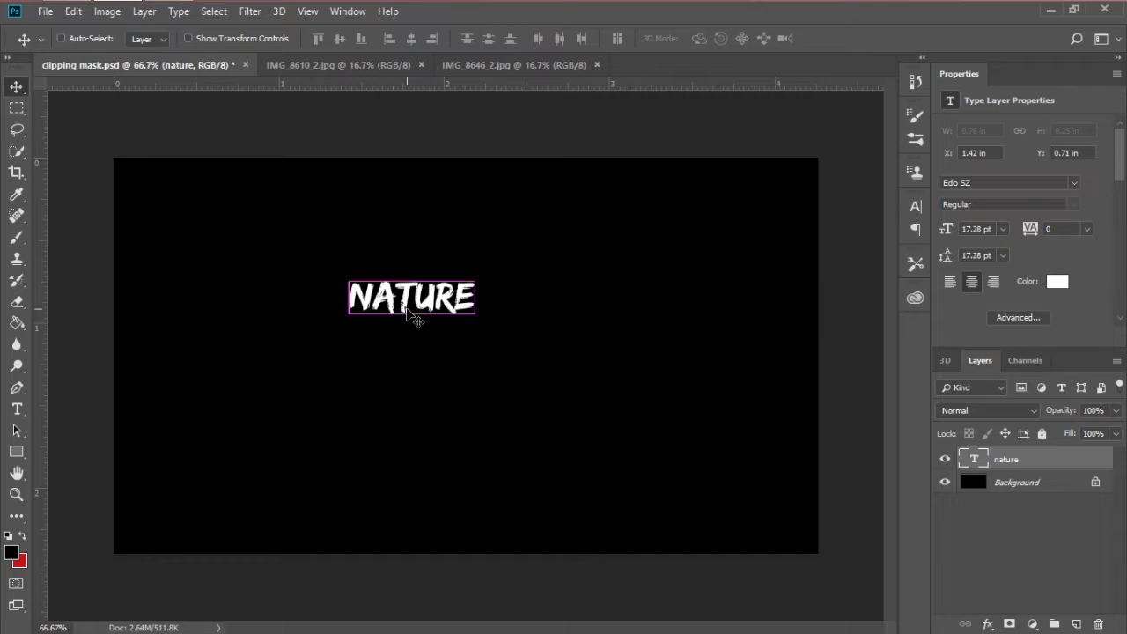
Scale the NATURE text proportionally to about 332% and centre it on the canvas.
key(ctrl+t)
drag(475, 276, 657, 215)
drag(350, 314, 244, 363)
drag(380, 315, 392, 386)
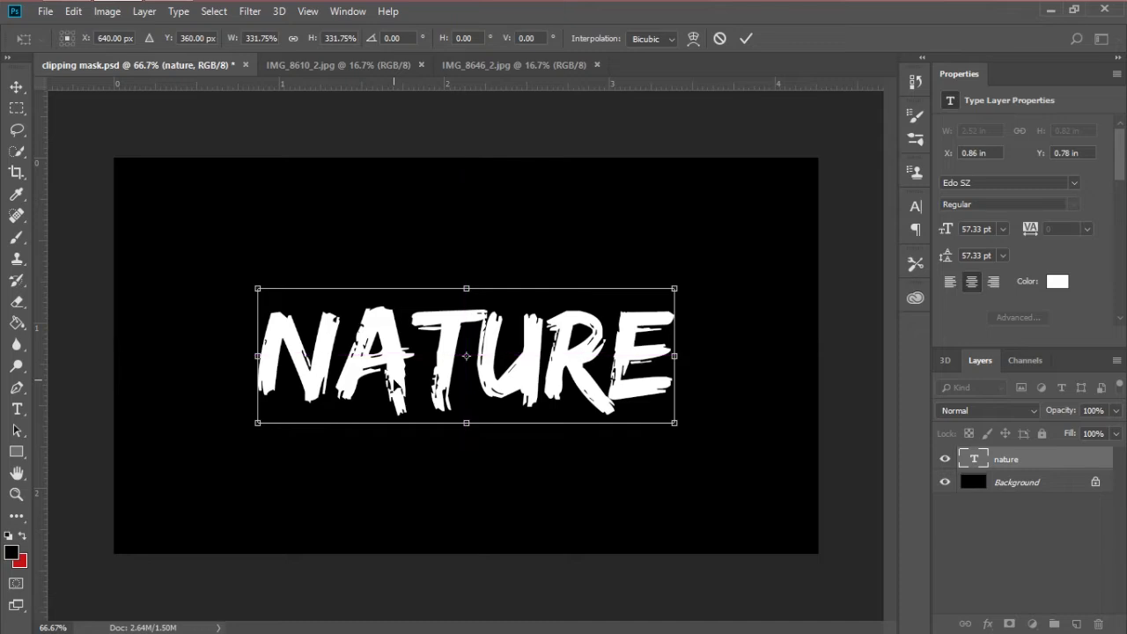
key(Return)
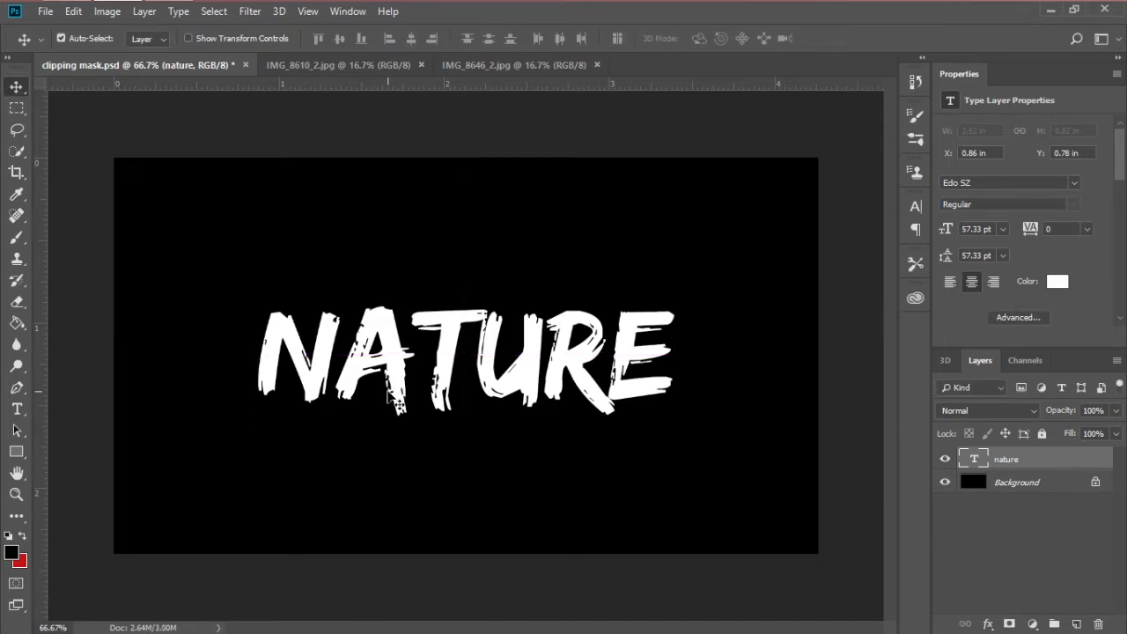
Copy the IMG_8610_2.jpg photo into clipping mask.psd, scaling it proportionally to about 21% so it covers the NATURE text.
click(349, 67)
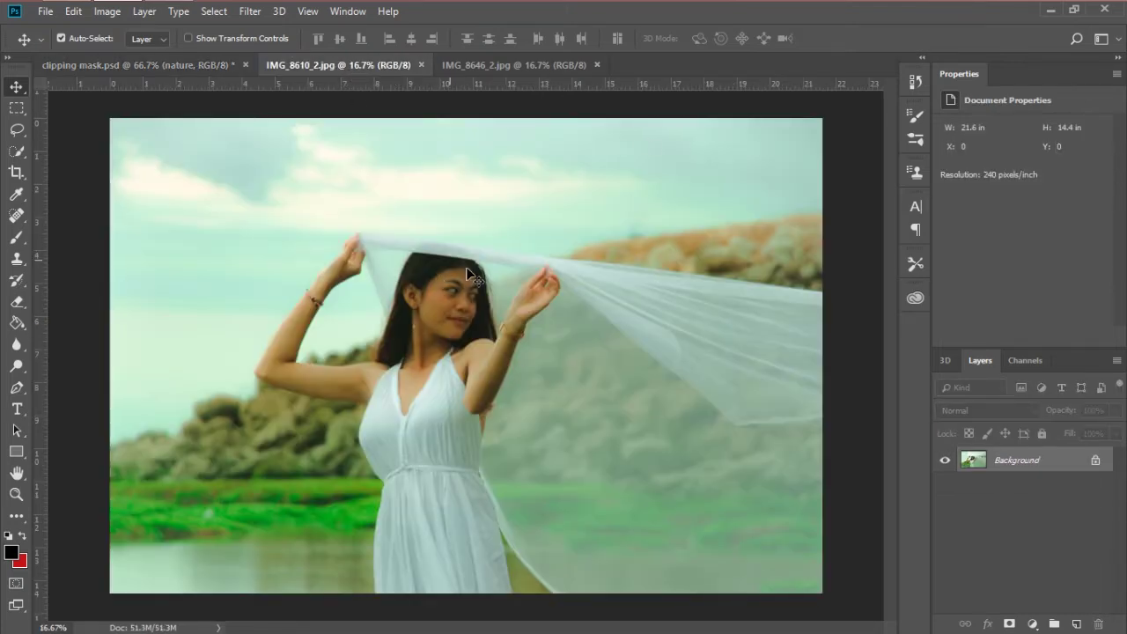
drag(998, 467, 299, 300)
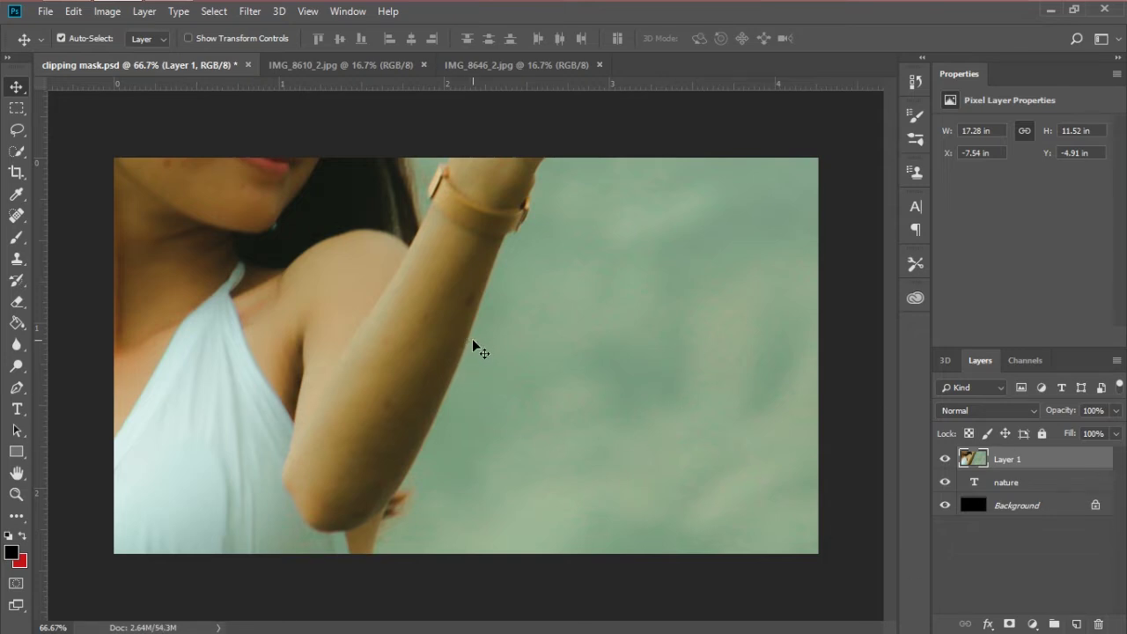
key(ctrl+t)
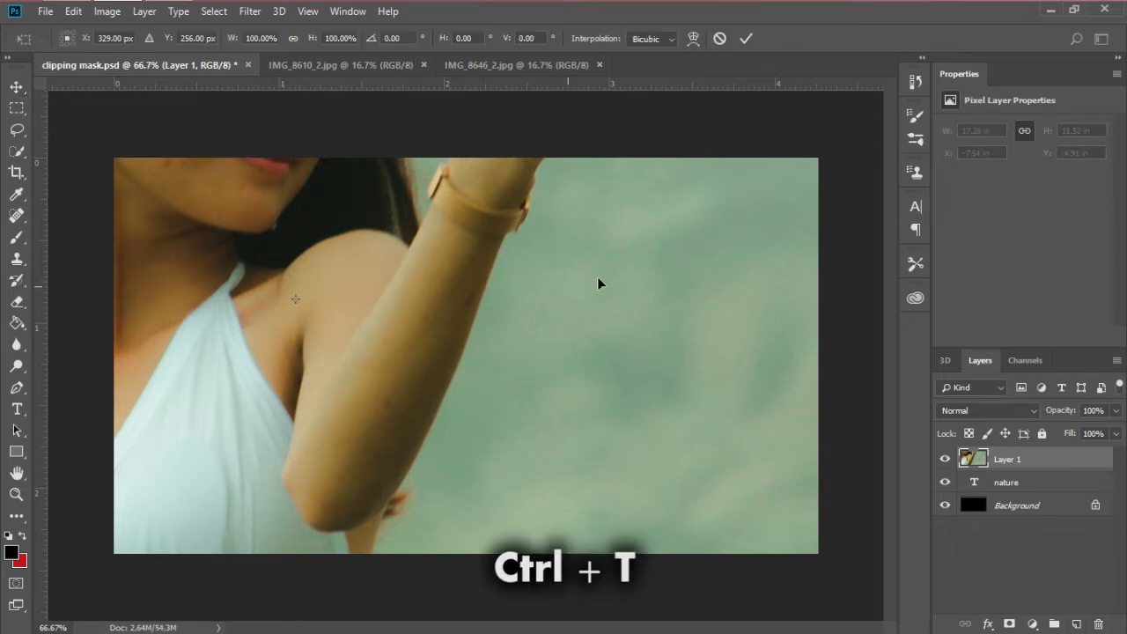
drag(649, 234, 658, 336)
drag(707, 303, 212, 630)
drag(847, 208, 681, 321)
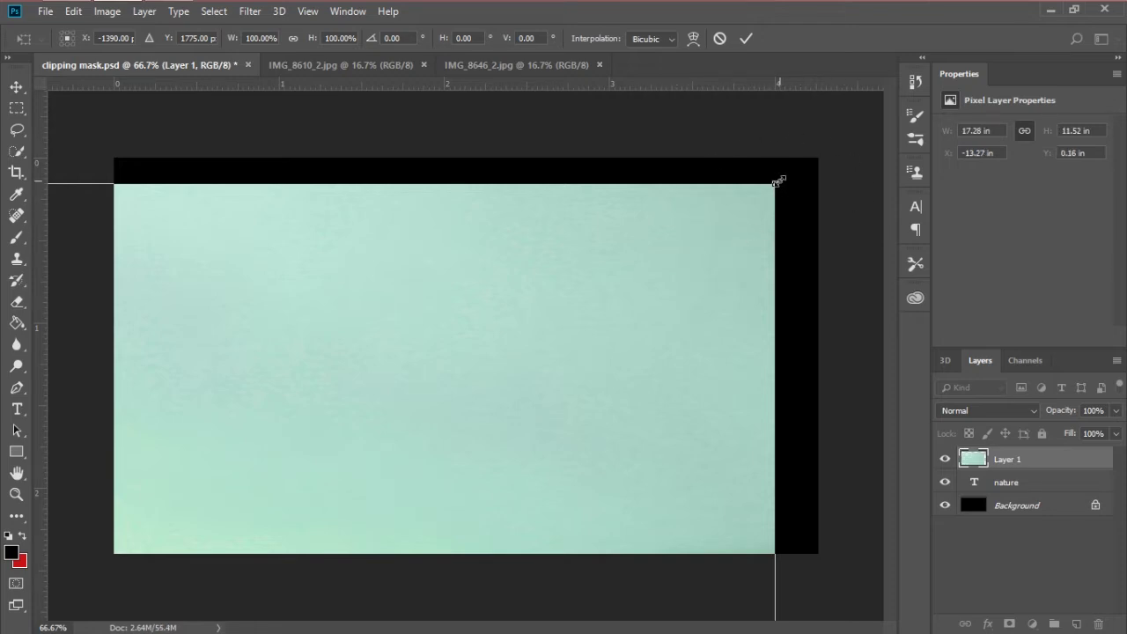
key(shift)
drag(778, 182, 299, 500)
drag(207, 567, 691, 248)
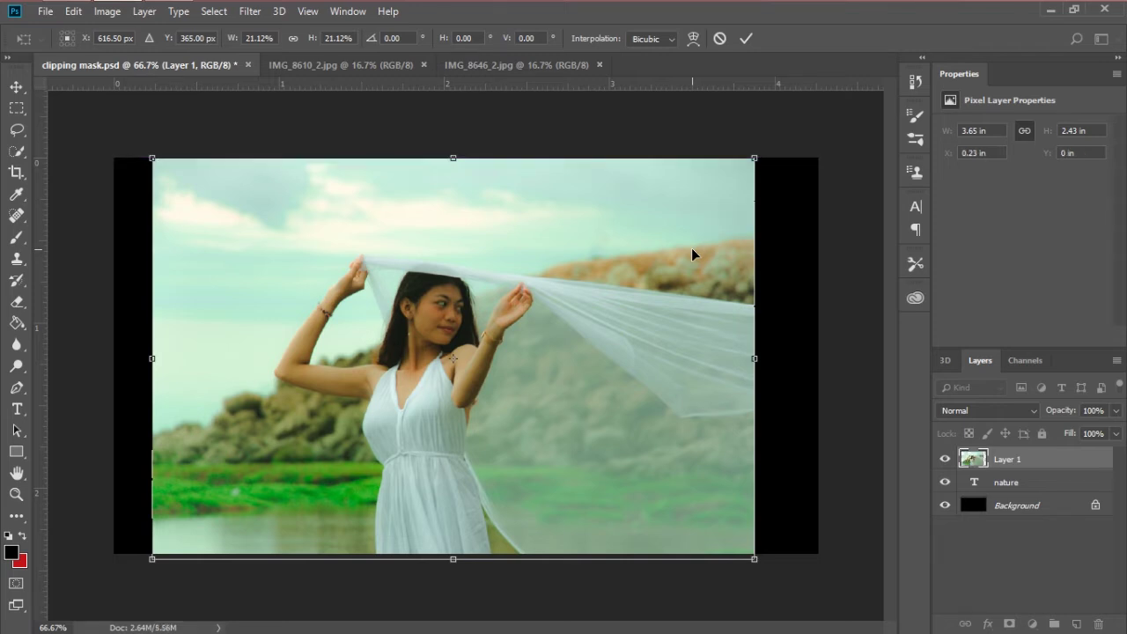
key(Return)
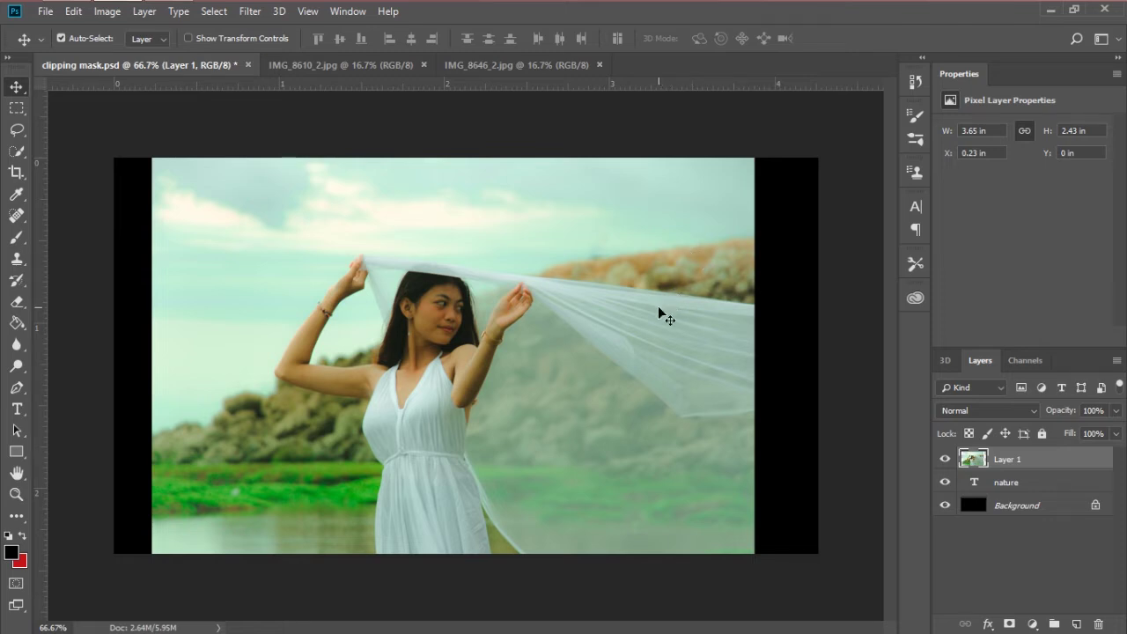
Clip the photo layer to the NATURE text with a clipping mask and shift the photo slightly downward inside the letters.
click(978, 557)
click(980, 457)
click(144, 12)
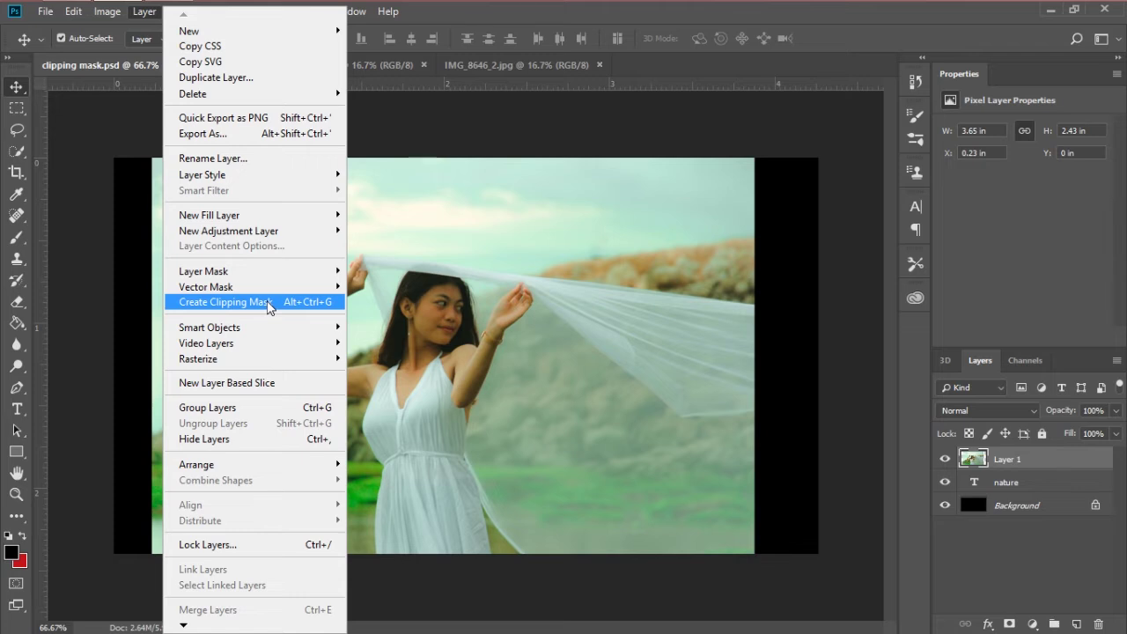
click(269, 304)
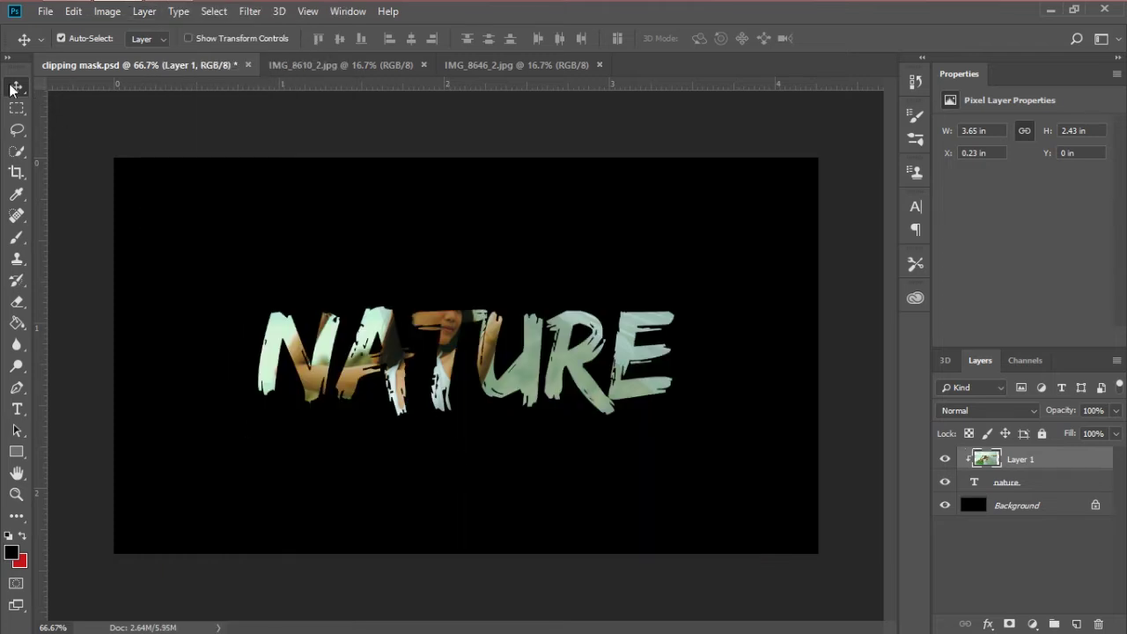
mouse_move(450, 322)
mouse_down()
mouse_move(451, 343)
mouse_move(455, 315)
mouse_move(459, 332)
mouse_move(446, 335)
mouse_move(455, 325)
mouse_up()
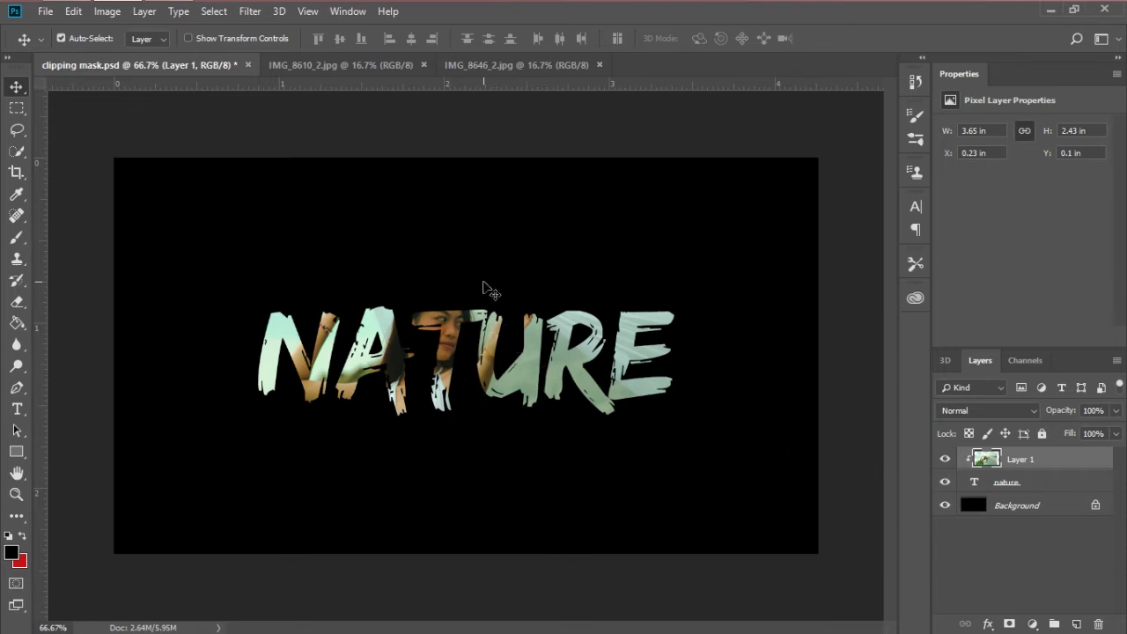
click(1030, 550)
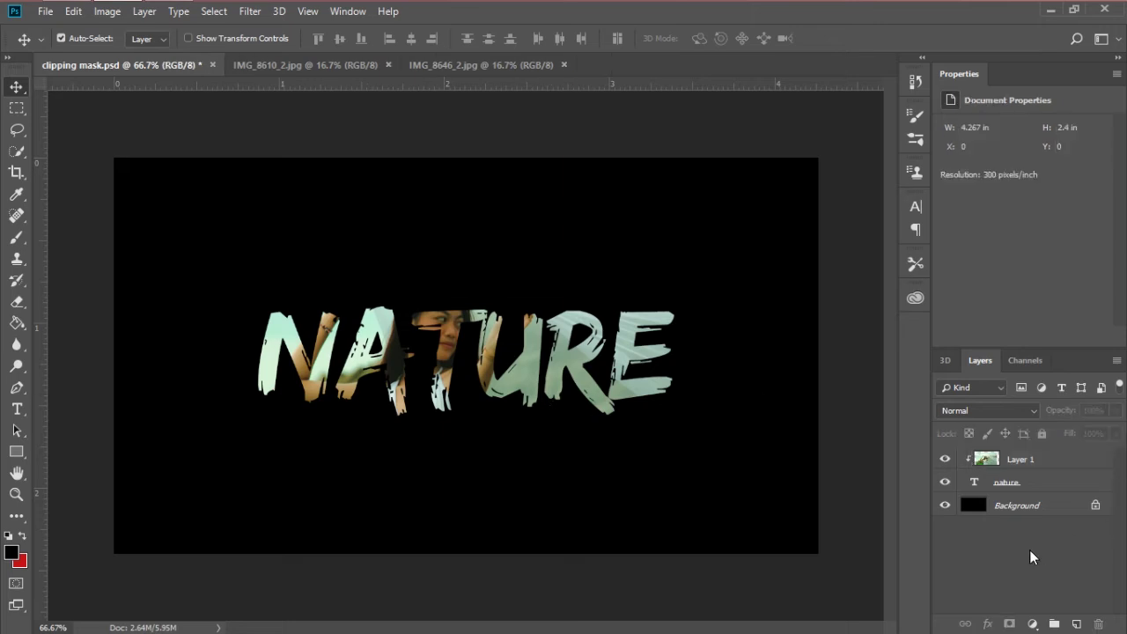
click(984, 480)
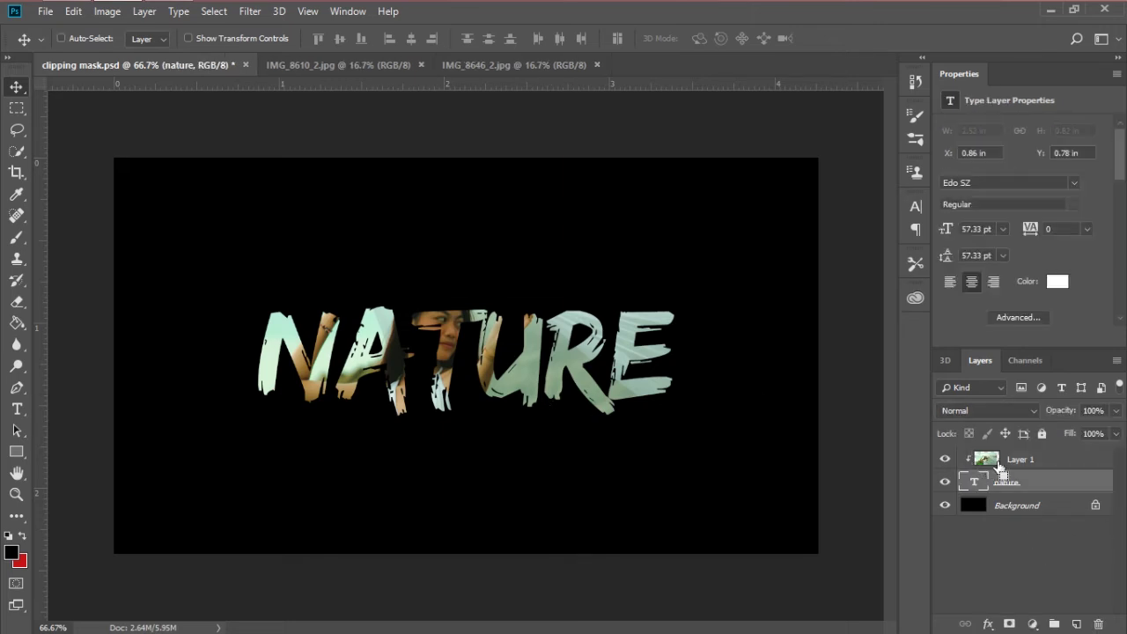
shift+click(1004, 458)
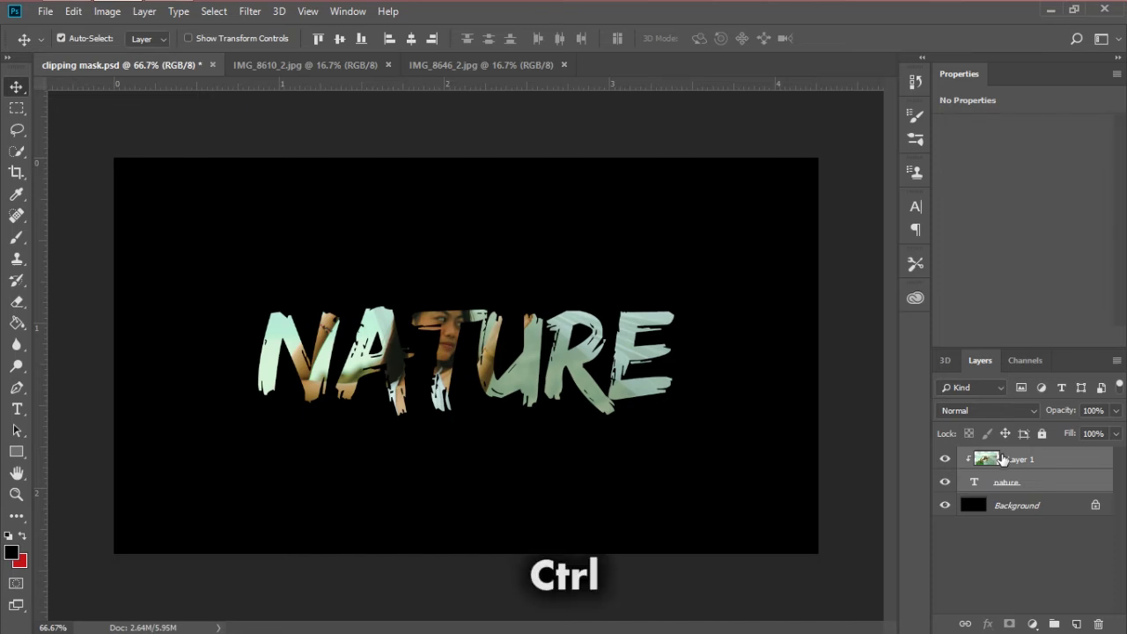
click(1010, 528)
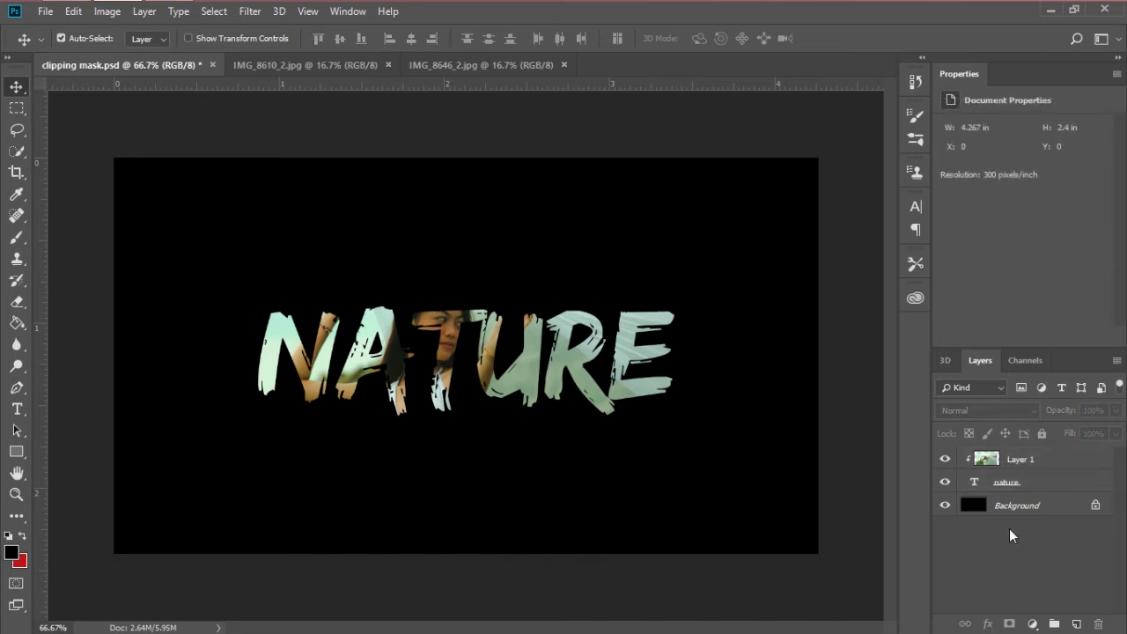
Select the NATURE text layer together with its clipped photo layer and move both straight down into the canvas's lower half.
key(ctrl)
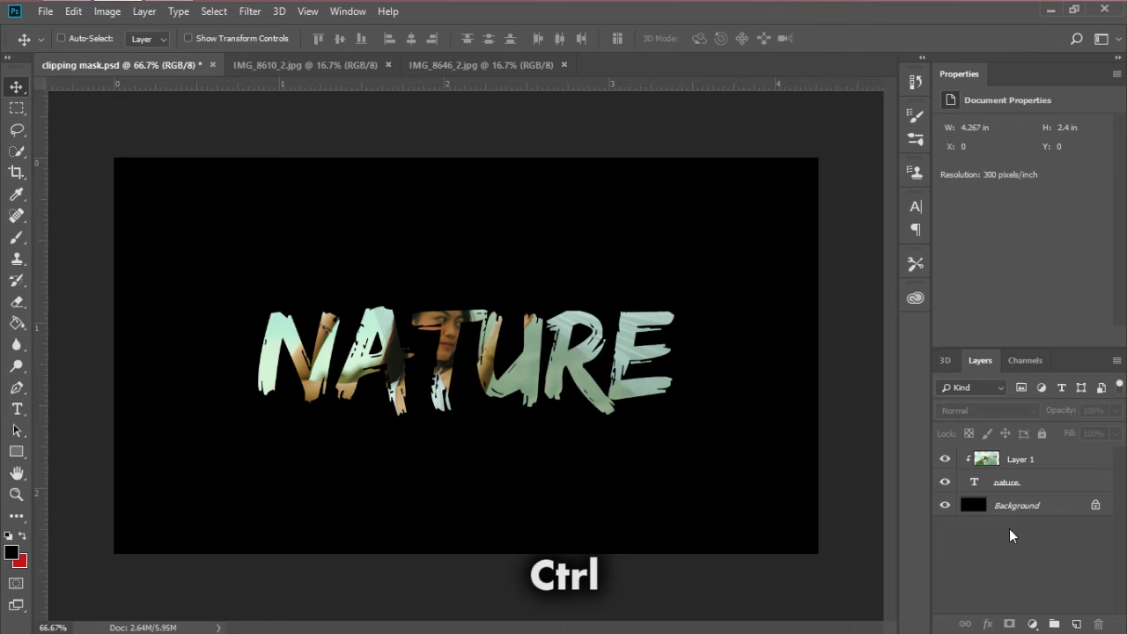
ctrl+click(1021, 483)
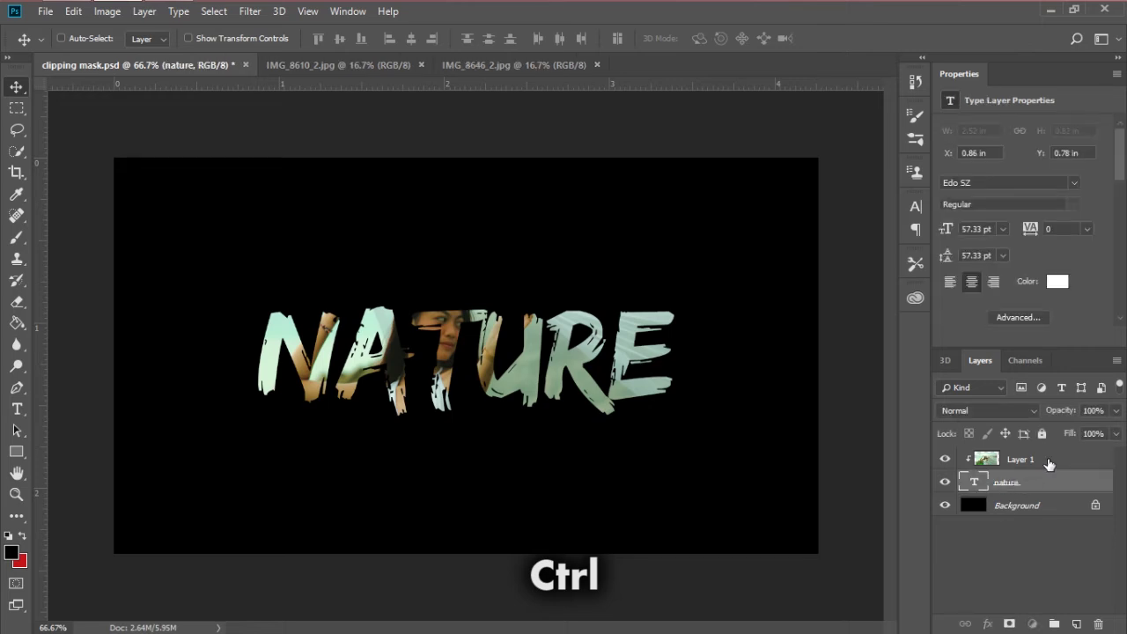
ctrl+click(1049, 464)
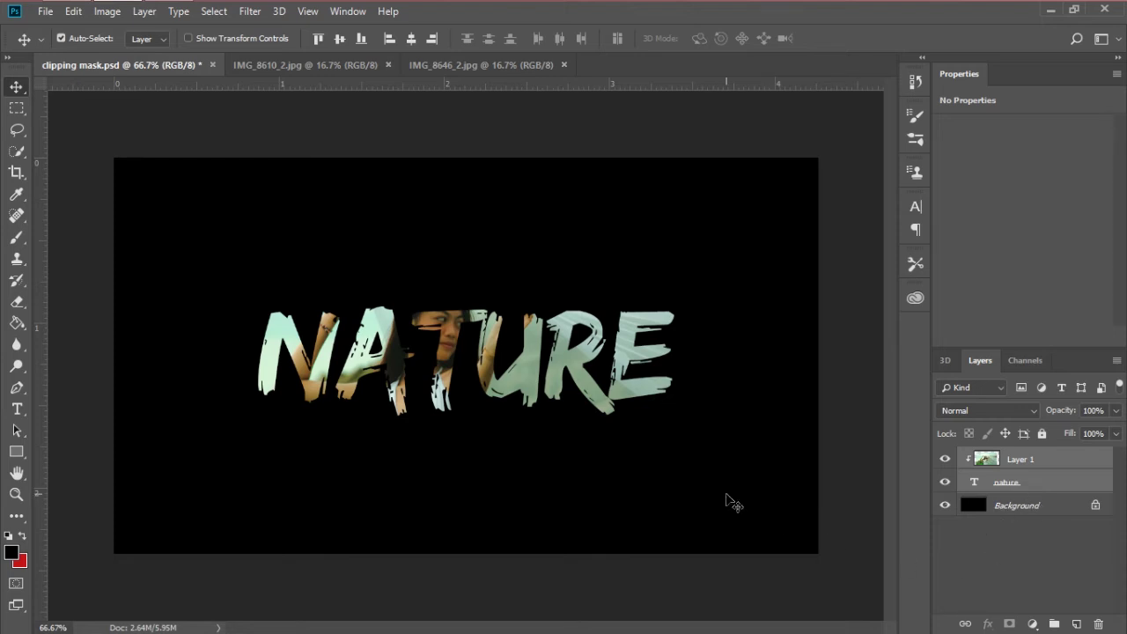
drag(526, 371, 527, 428)
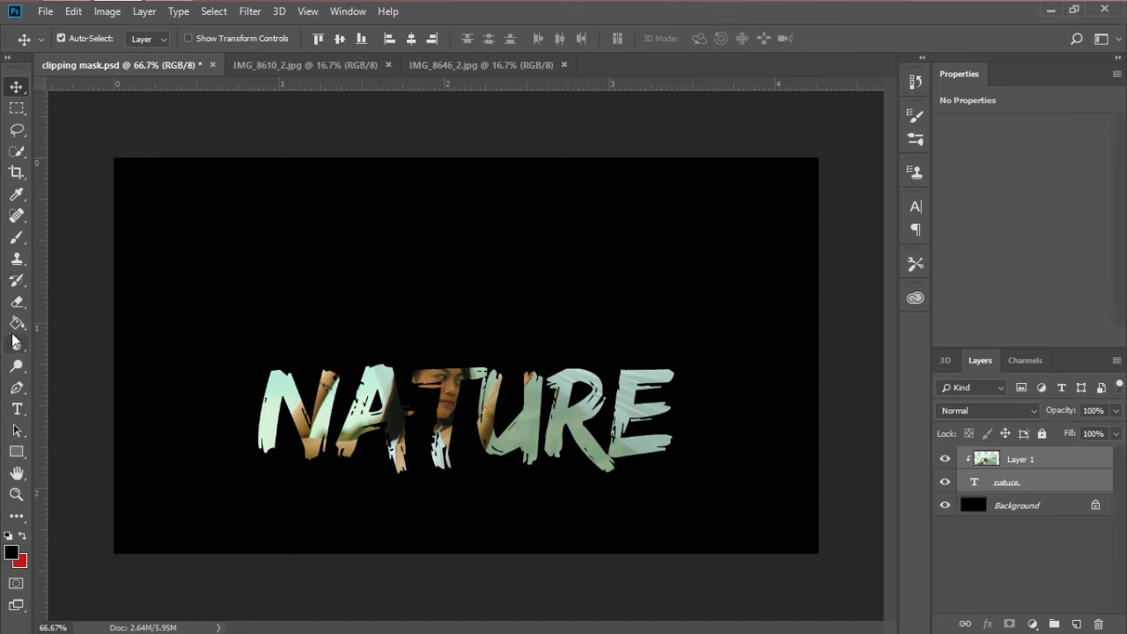
Add a second white text reading PERFECT above the NATURE text.
click(19, 409)
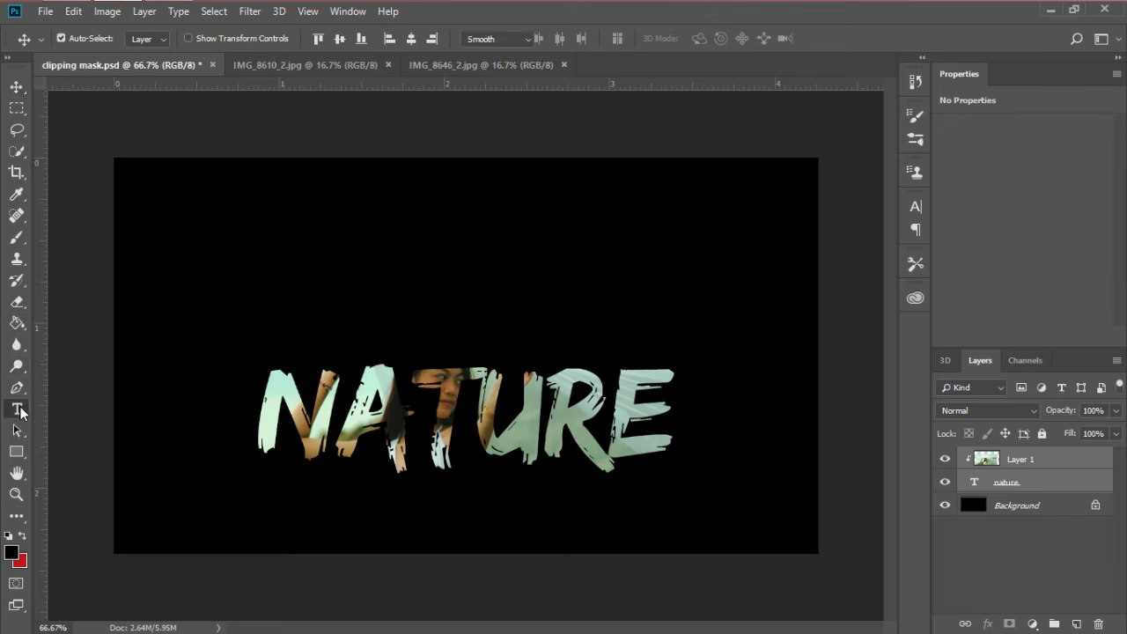
click(333, 246)
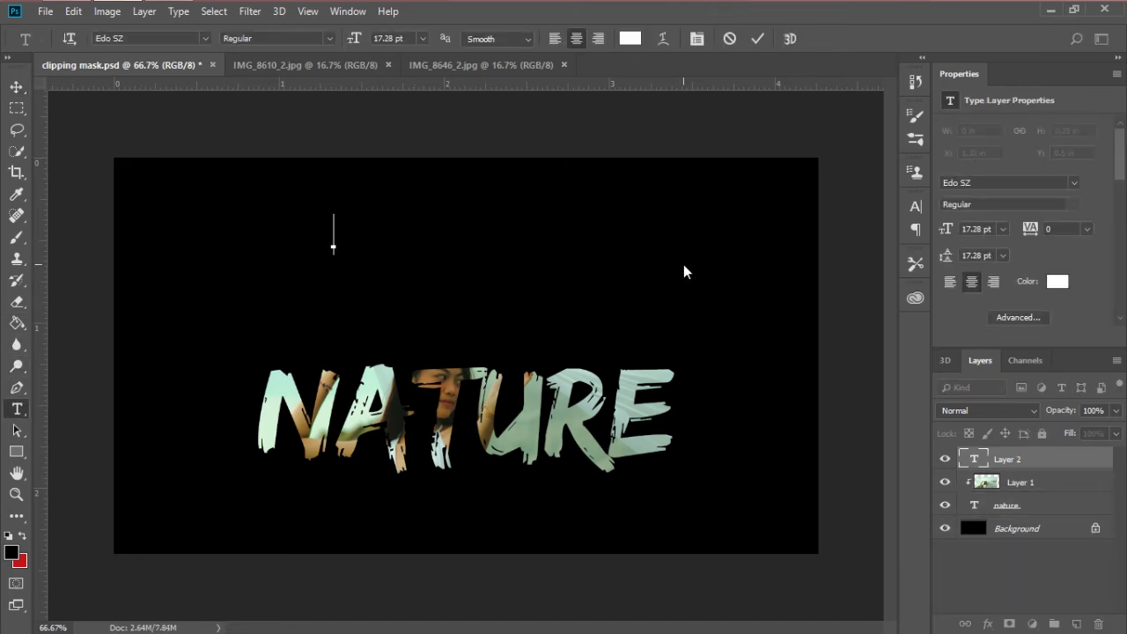
text(PERFECT)
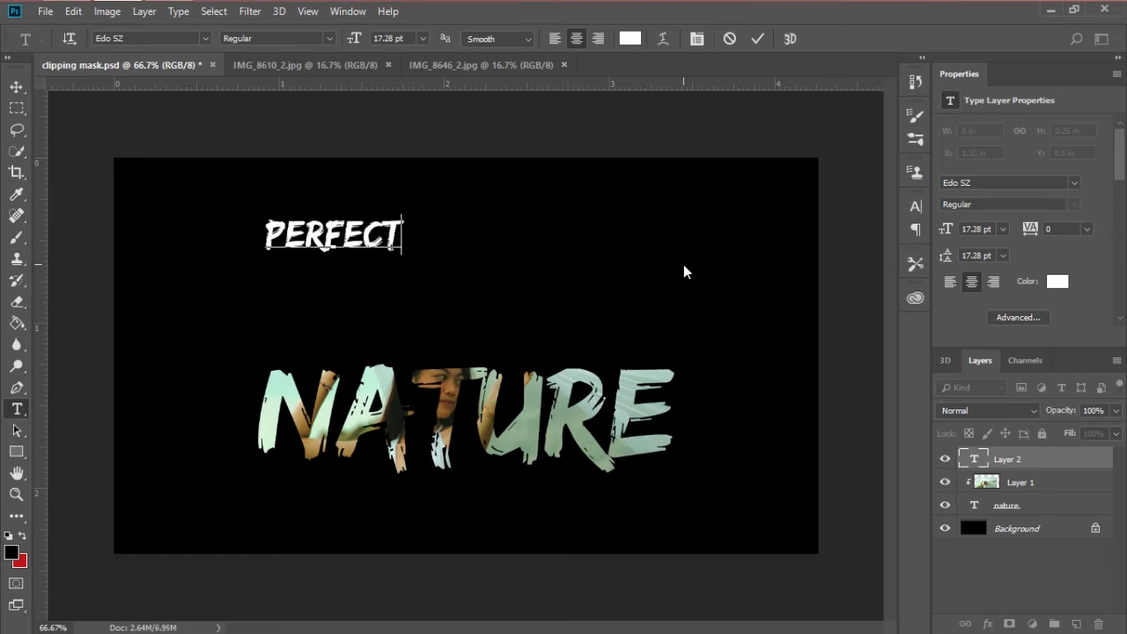
click(765, 44)
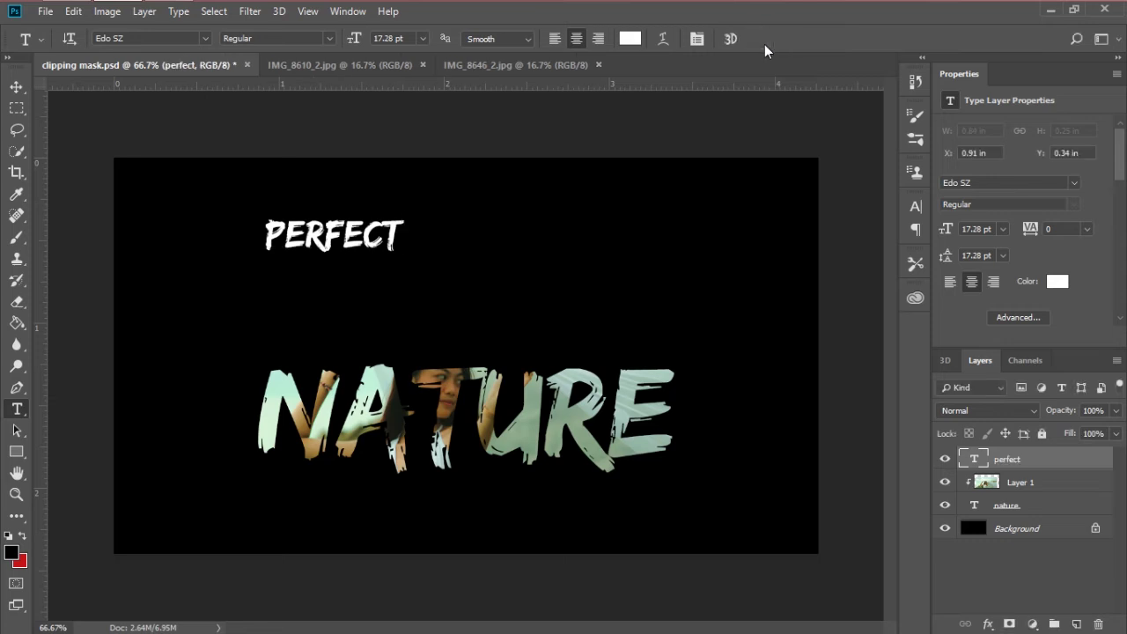
Scale the PERFECT text proportionally to about 290% and place it above NATURE with their right edges aligned.
click(16, 86)
key(ctrl+t)
drag(419, 209, 673, 168)
drag(581, 200, 589, 228)
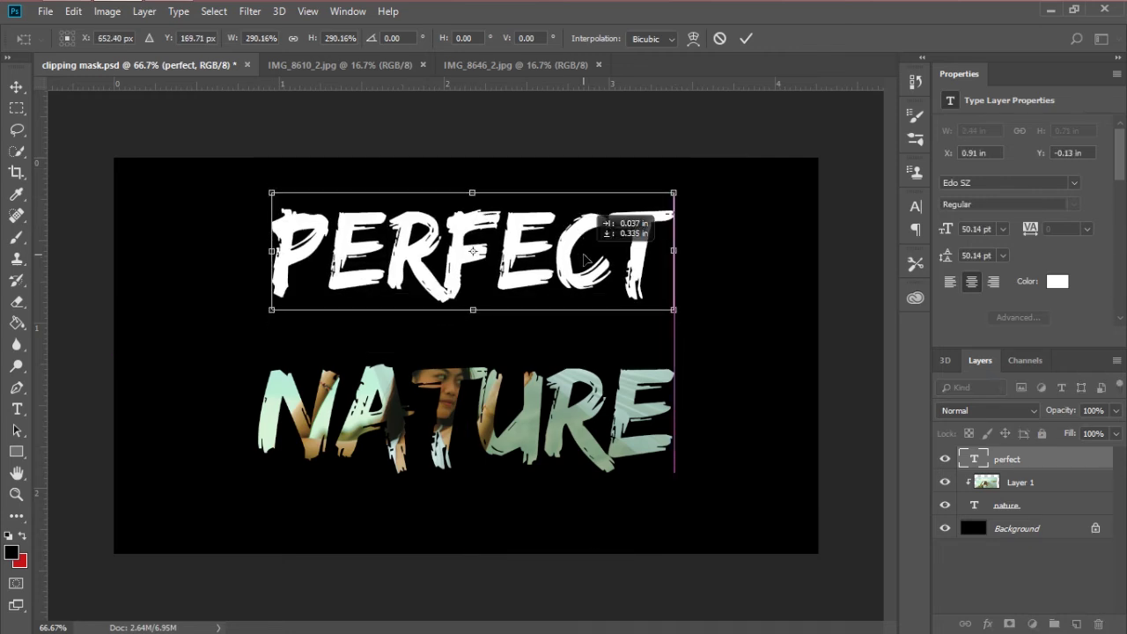
key(Return)
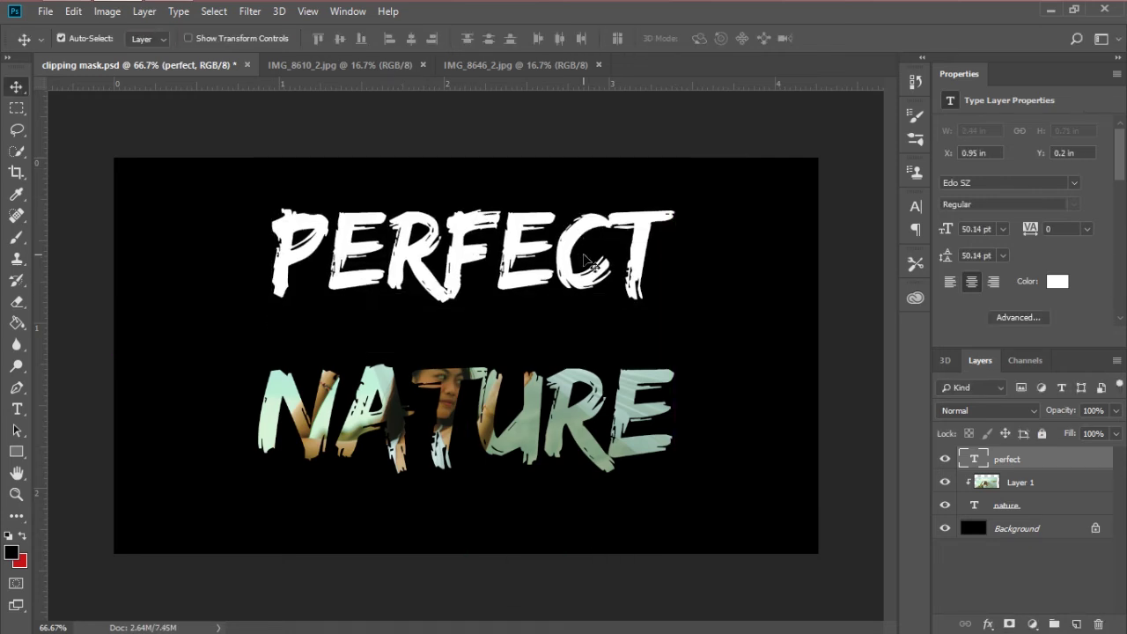
Bring the IMG_8646_2.jpg photo into clipping mask.psd and scale it down proportionally to about 16.5%, placed over the PERFECT text.
click(496, 62)
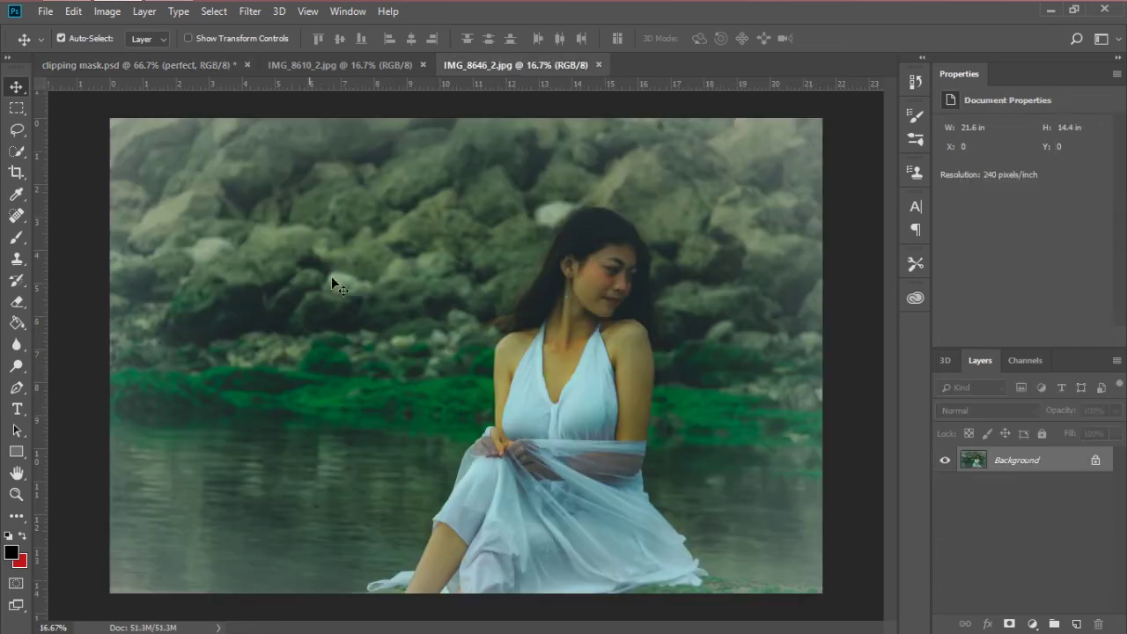
drag(980, 461, 588, 356)
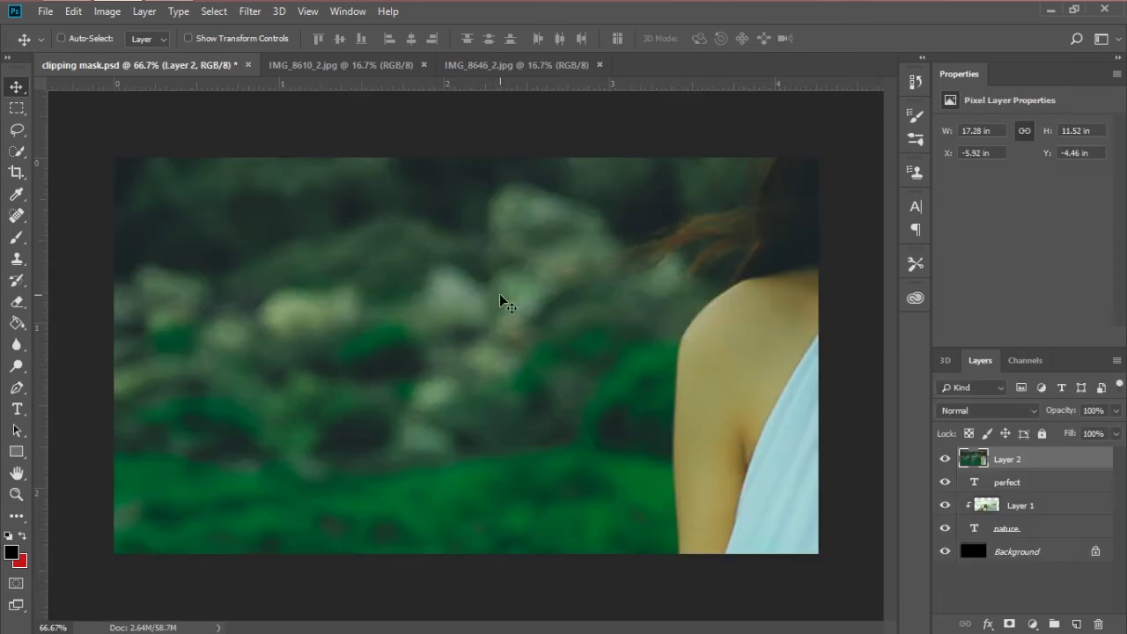
key(ctrl+t)
drag(795, 176, 260, 509)
drag(630, 295, 130, 511)
drag(779, 201, 588, 469)
drag(667, 254, 99, 564)
drag(122, 602, 663, 200)
drag(700, 187, 562, 329)
drag(433, 502, 563, 343)
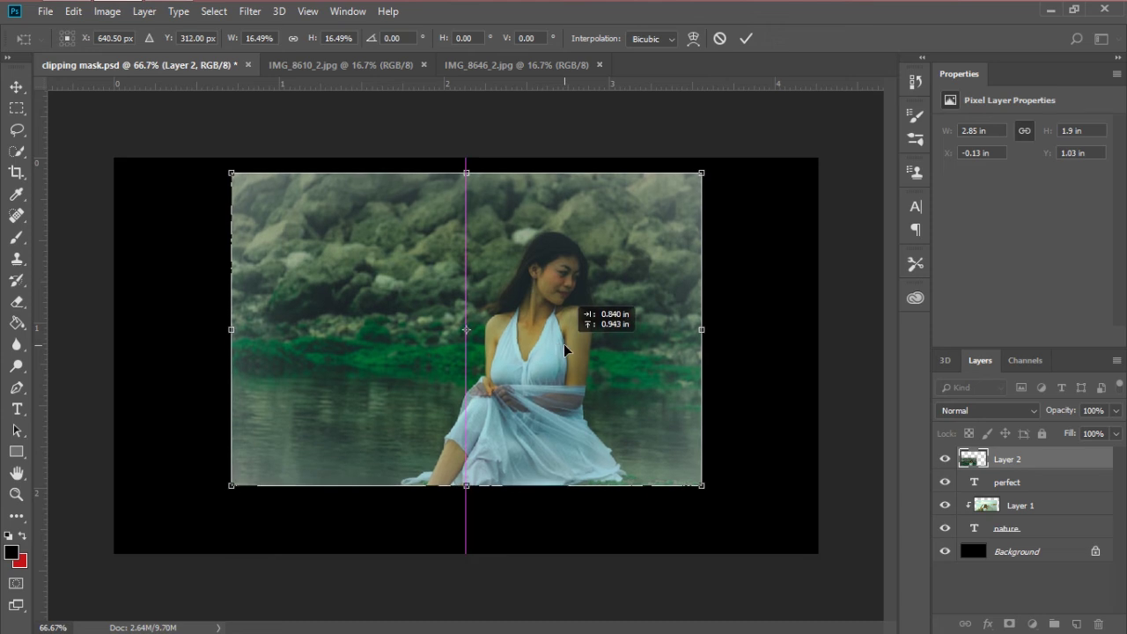
key(Return)
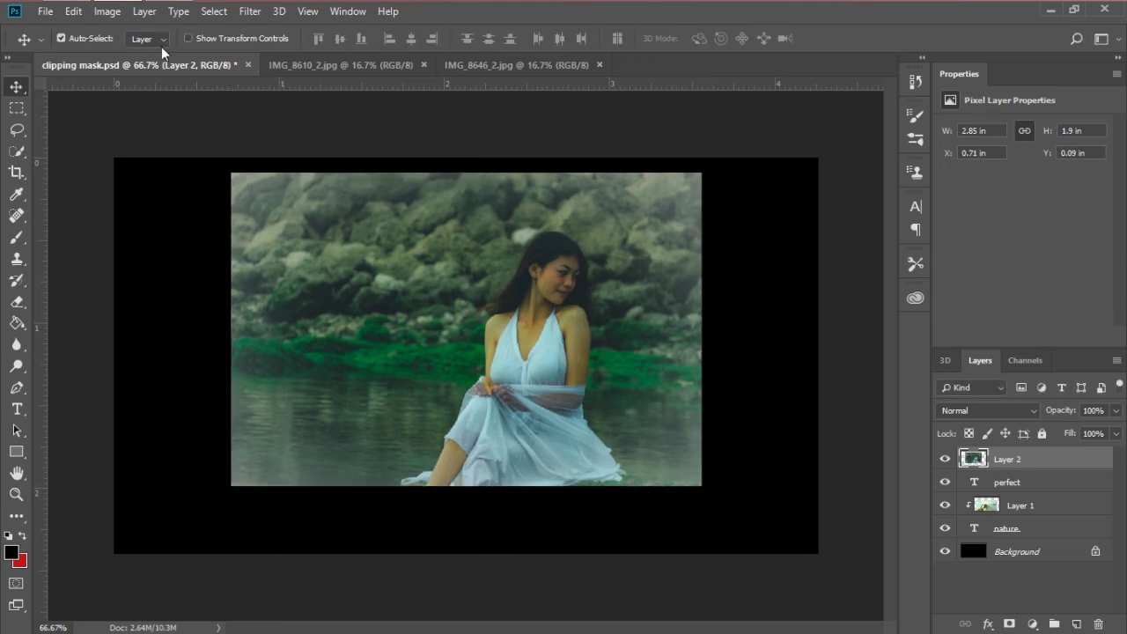
Clip the new photo layer to the PERFECT text with a clipping mask and shift the photo slightly inside the letters.
click(146, 13)
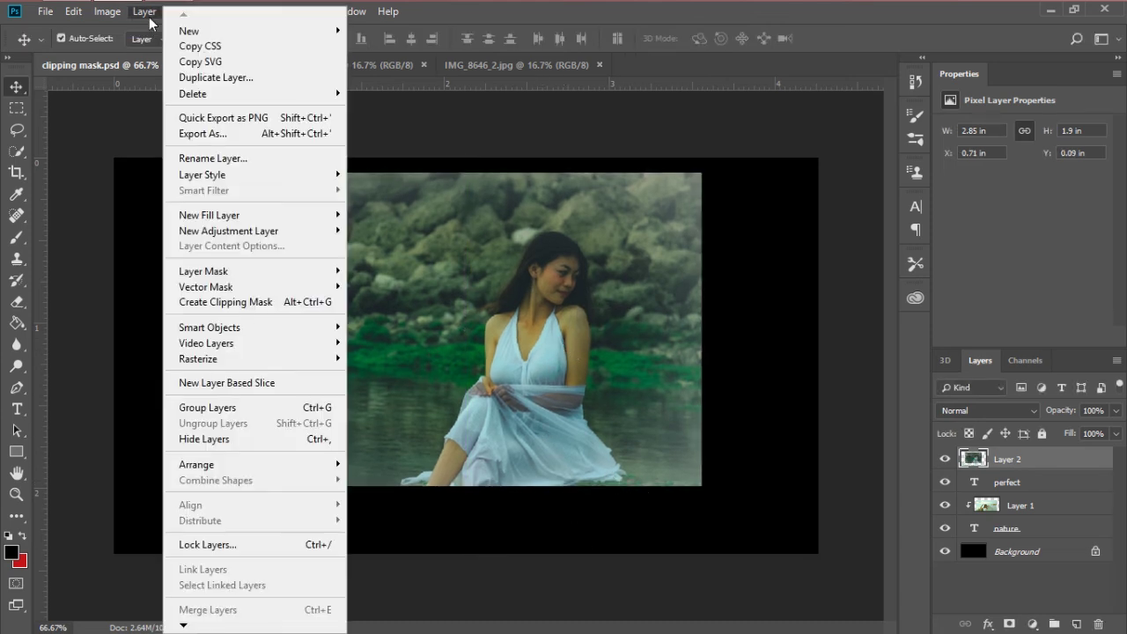
click(236, 303)
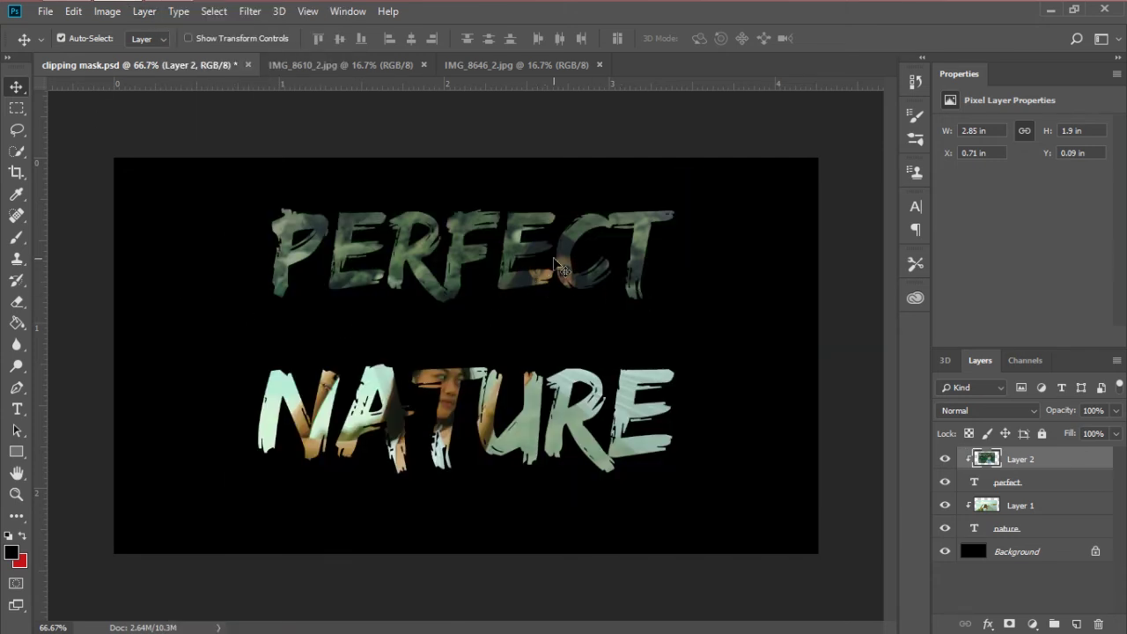
drag(569, 242, 587, 266)
Enlarge the clipped photo to about 3.36 in wide and position it so the woman's face fills the T of PERFECT.
key(ctrl+t)
drag(312, 432, 229, 491)
drag(594, 306, 608, 293)
key(Return)
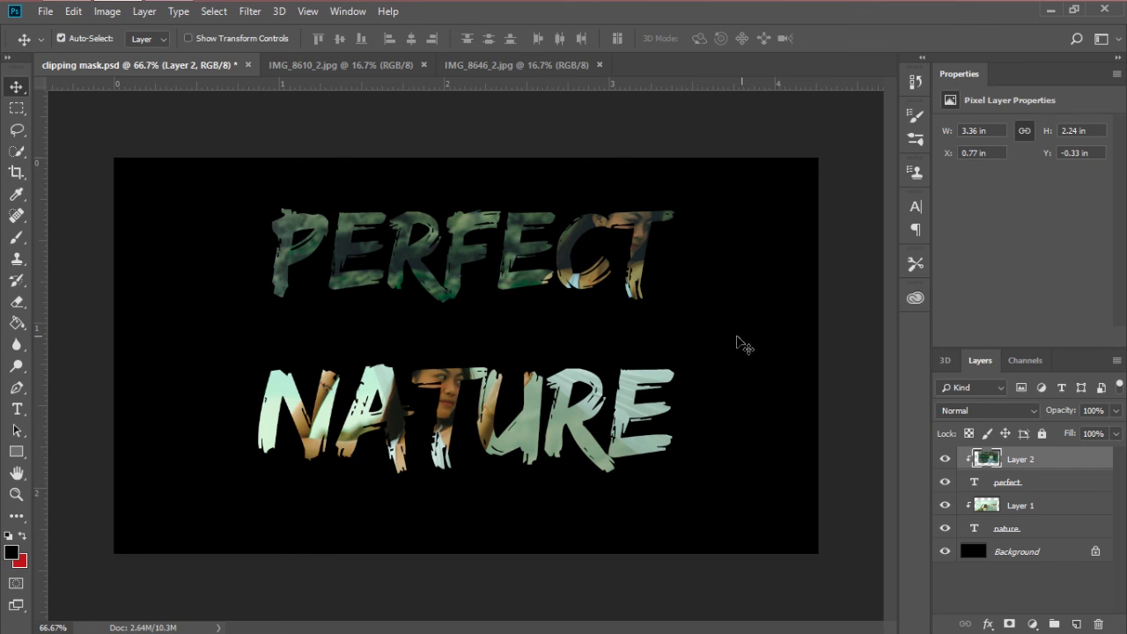
click(981, 491)
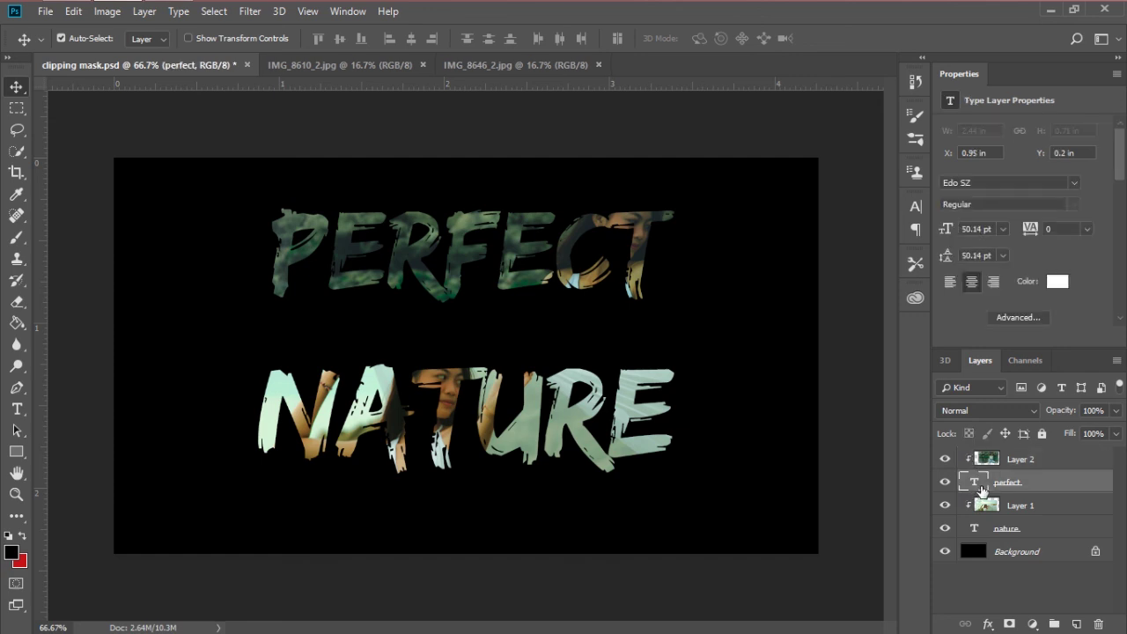
click(1009, 462)
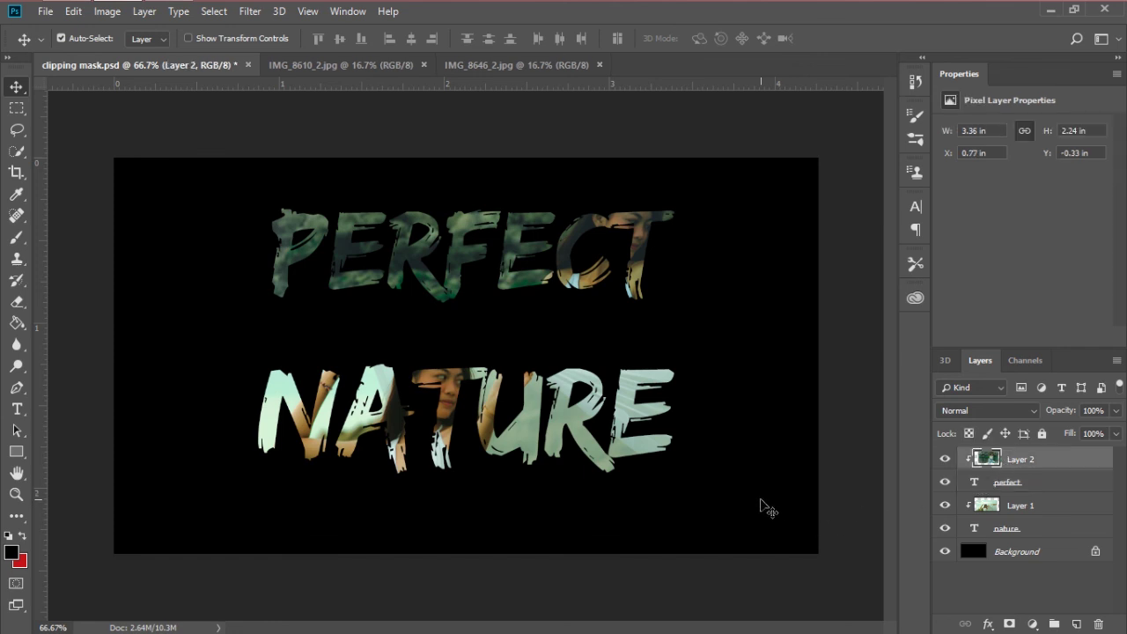
click(733, 469)
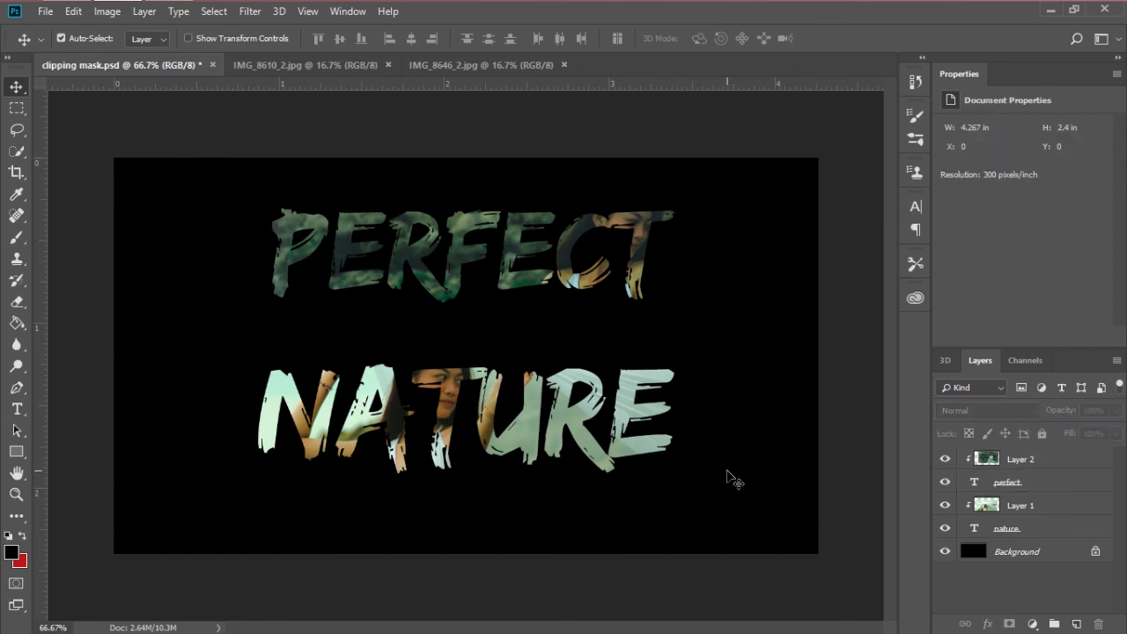